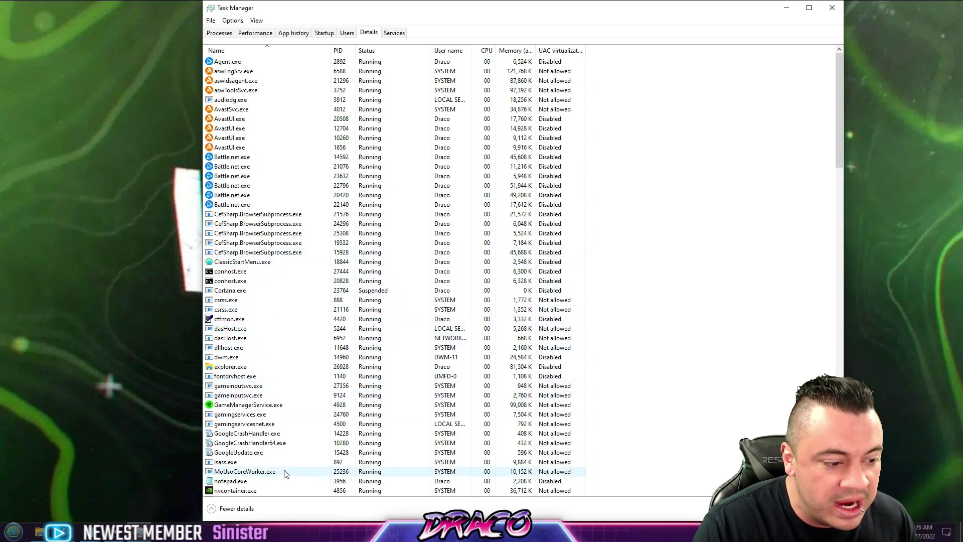
- Open Hard Disk Sentinel, check the health and performance of the SSDs, and close it
left_click(15, 530)
type("h")
key("BackSpace")
type("hd")
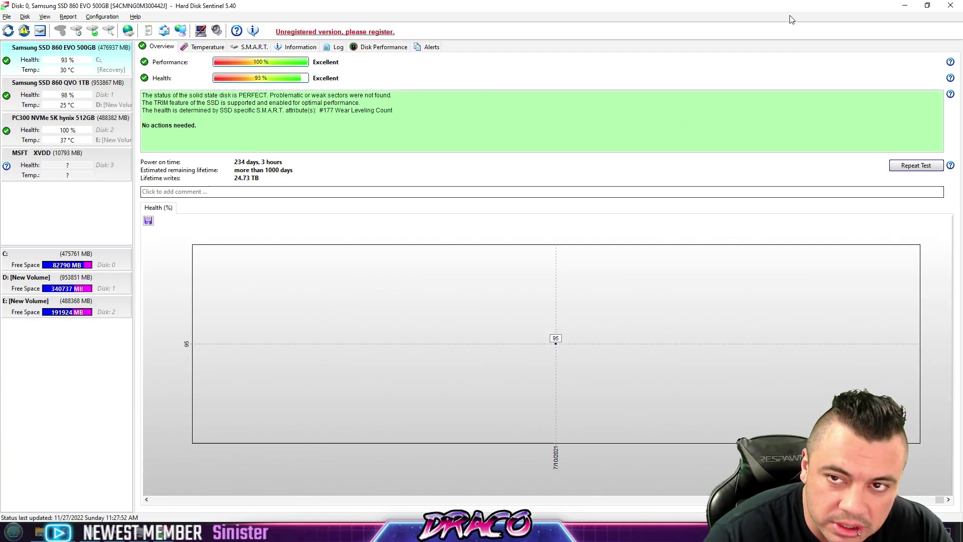
left_click(955, 7)
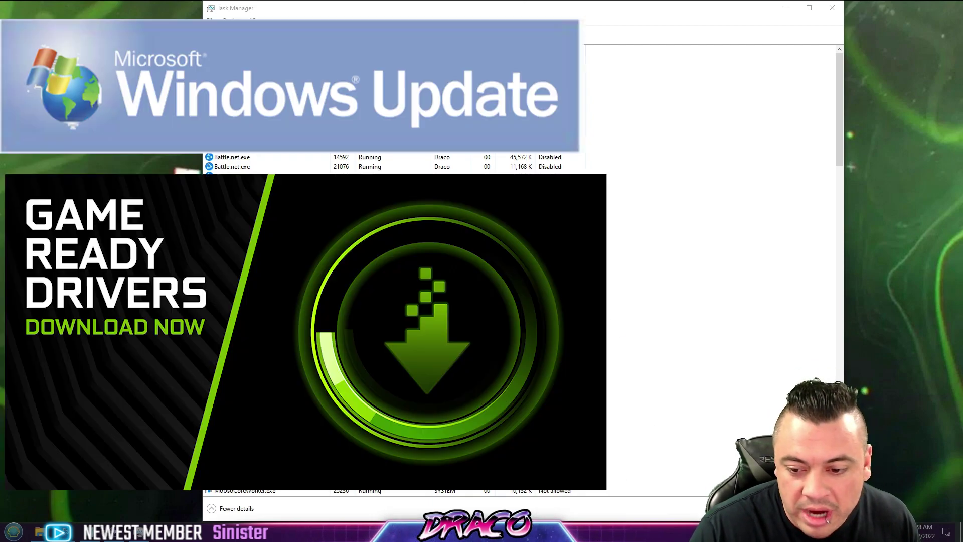
- Open GeForce Experience and check for an available Game Ready Driver
left_click(903, 533)
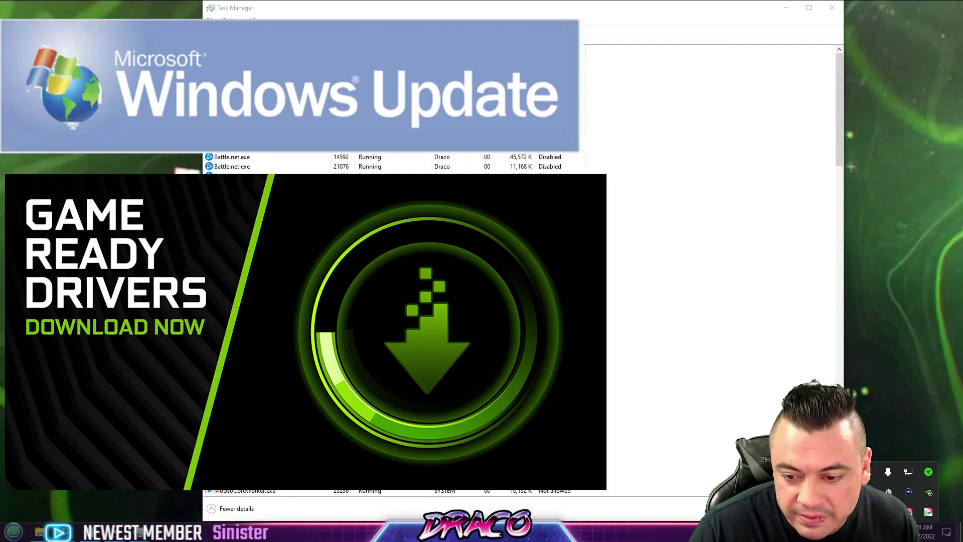
right_click(903, 473)
left_click(901, 471)
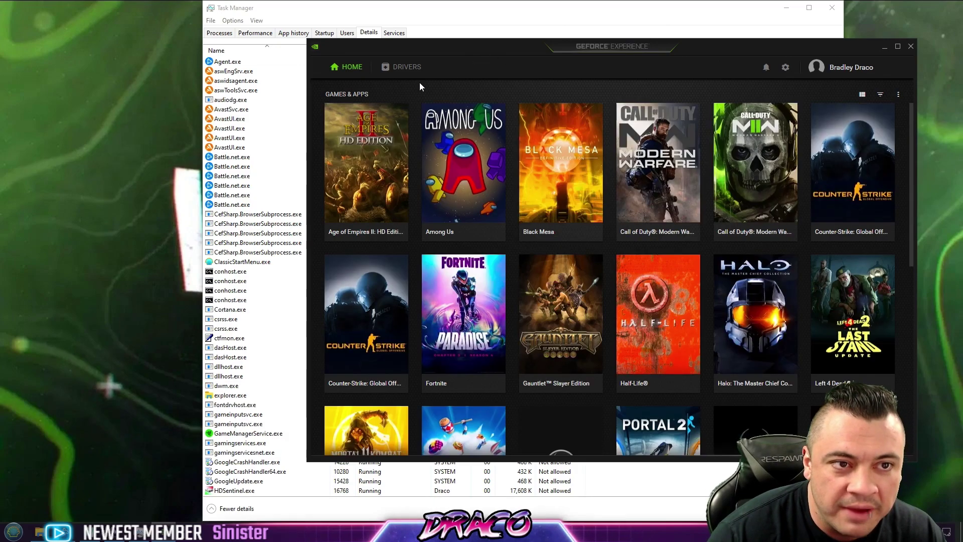
left_click(407, 67)
left_click_drag(504, 54, 451, 66)
left_click_drag(817, 55, 727, 53)
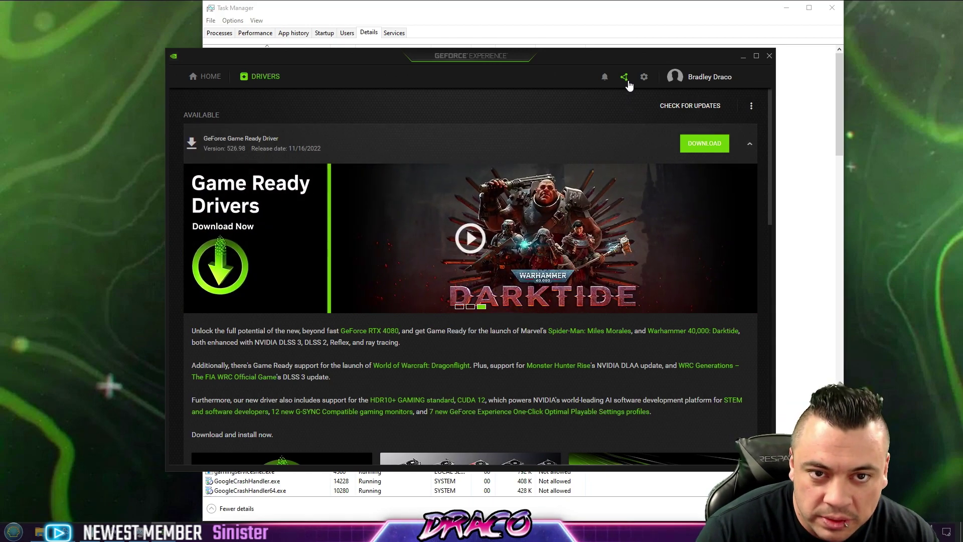
- Check the Instant Replay state in the in-game overlay, and close the overlay and GeForce Experience
left_click(625, 78)
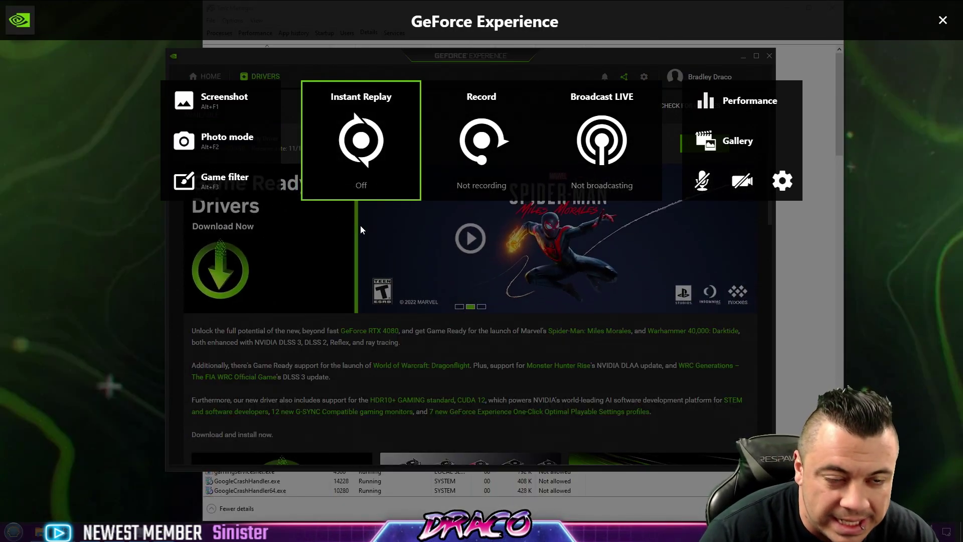
left_click(944, 21)
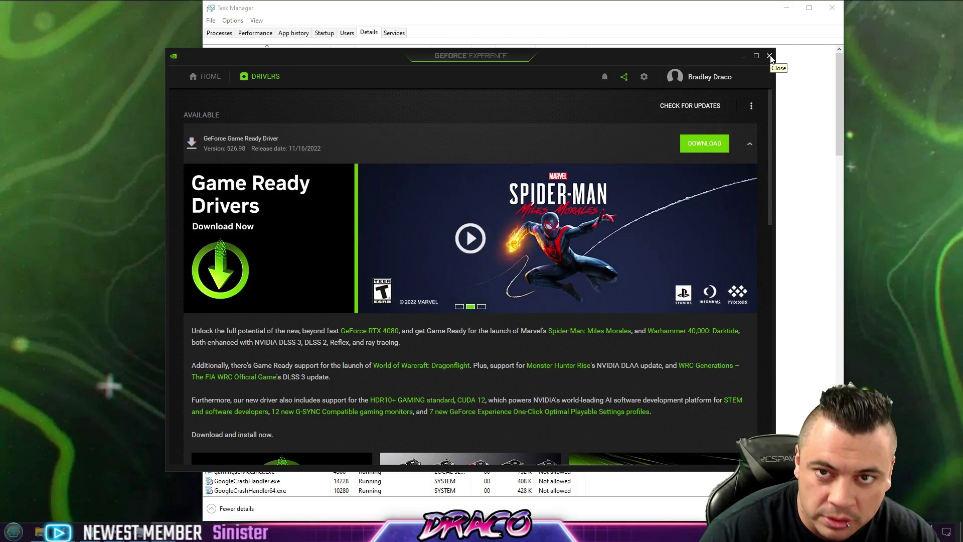
left_click(770, 56)
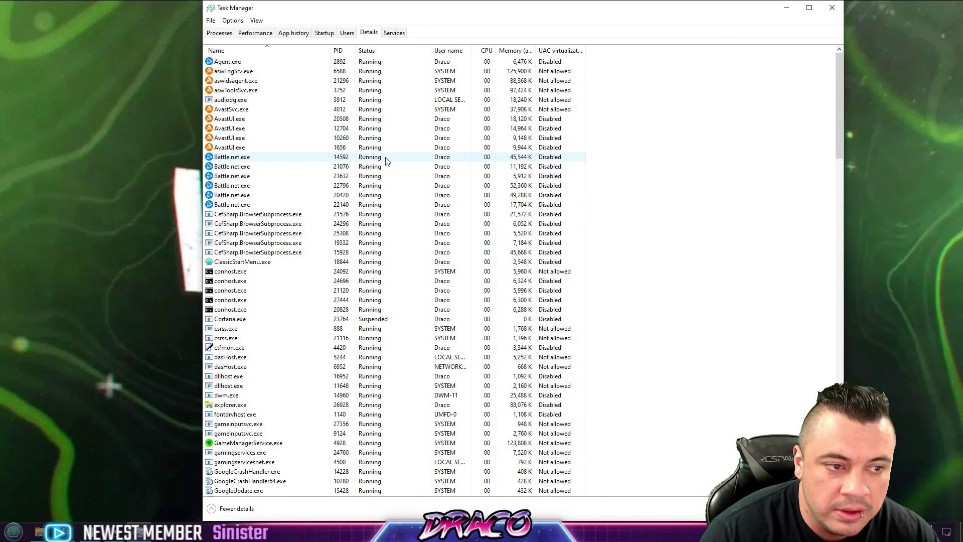
- Review which startup apps are enabled in Task Manager, and close it
left_click(328, 33)
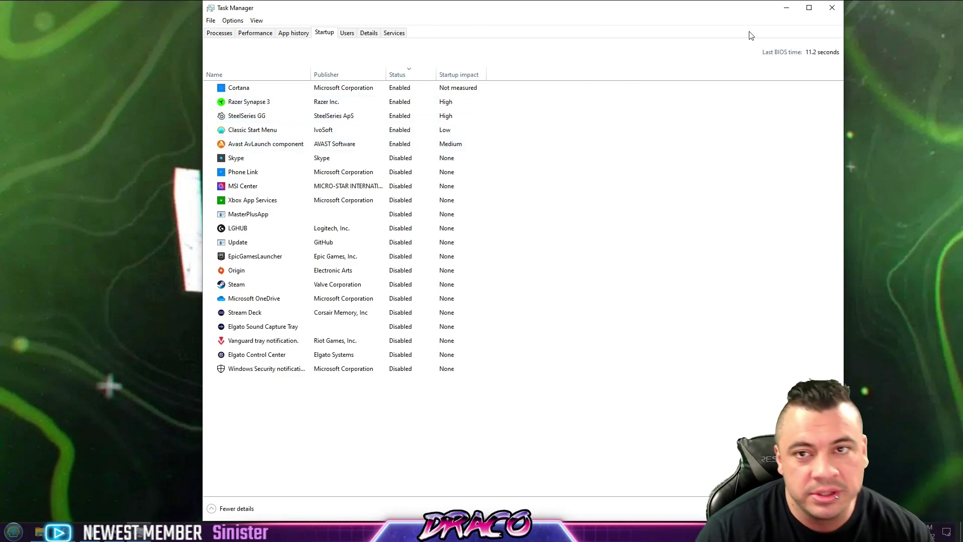
left_click(833, 8)
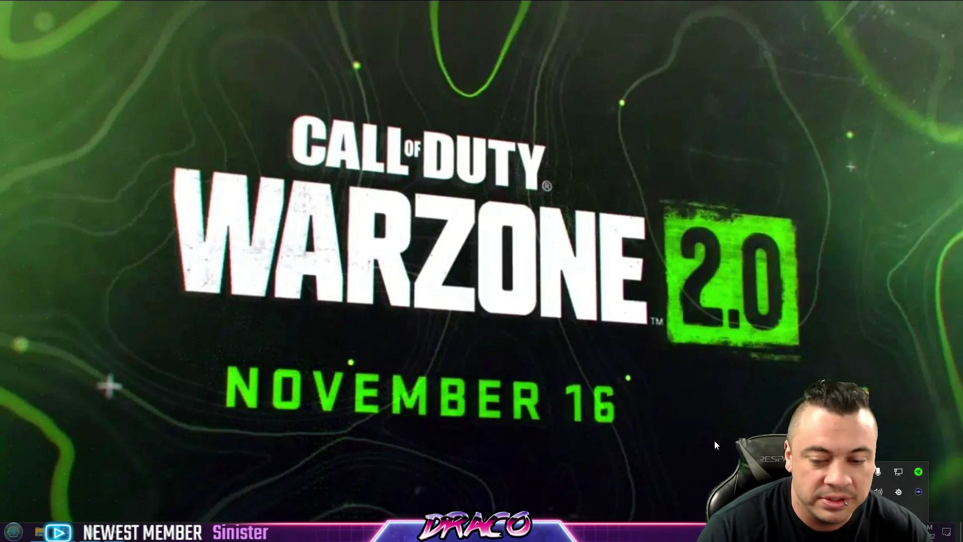
right_click(433, 532)
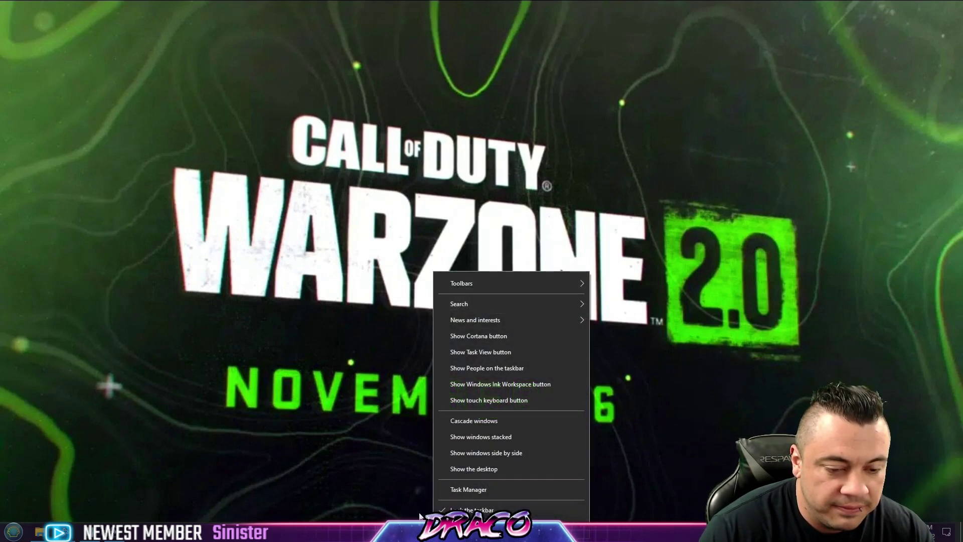
left_click(342, 456)
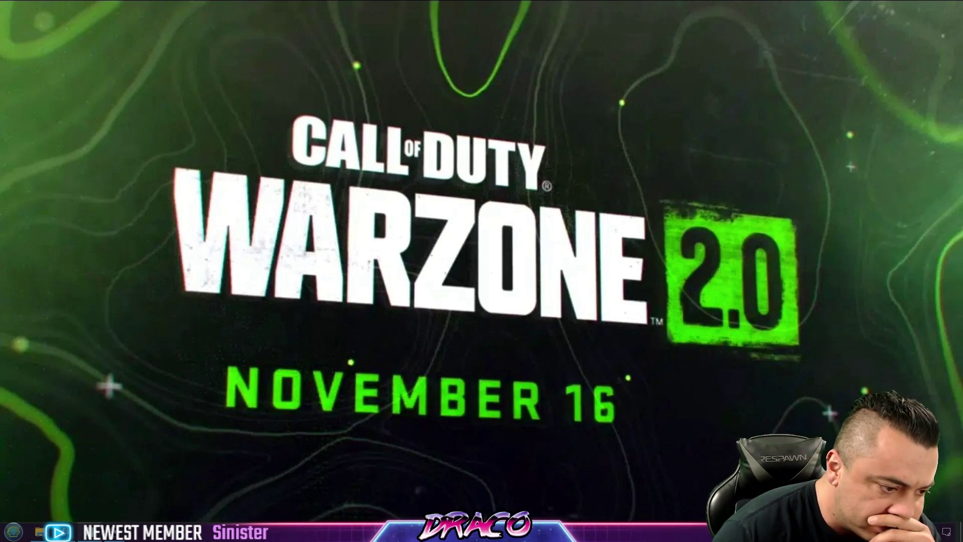
key("alt+Tab")
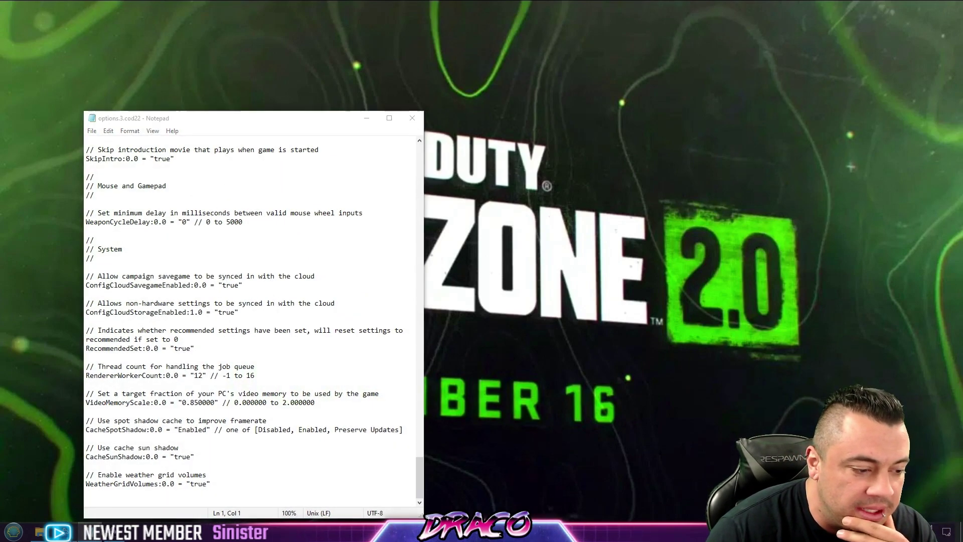
key("alt+Tab")
- Show the Call of Duty: MWII | WZ2.0 installation folder in Explorer from Battle.net and locate the _retail_ folder
left_click(148, 476)
left_click(89, 382)
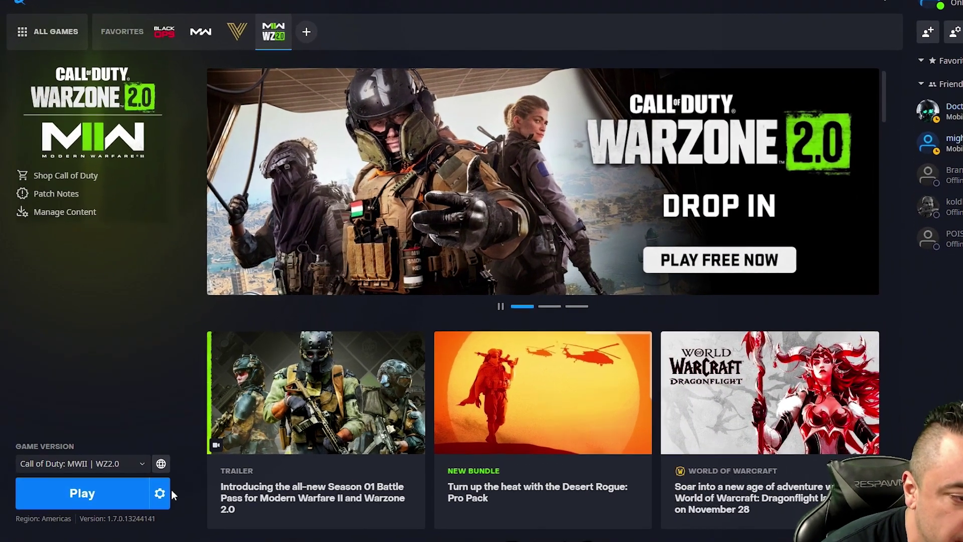
left_click(159, 493)
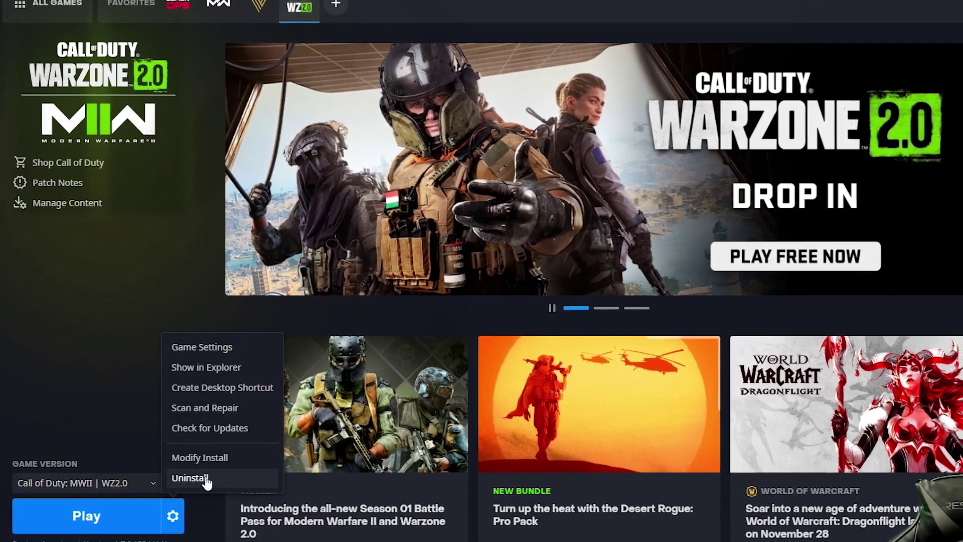
left_click(231, 370)
left_click_drag(469, 187, 580, 52)
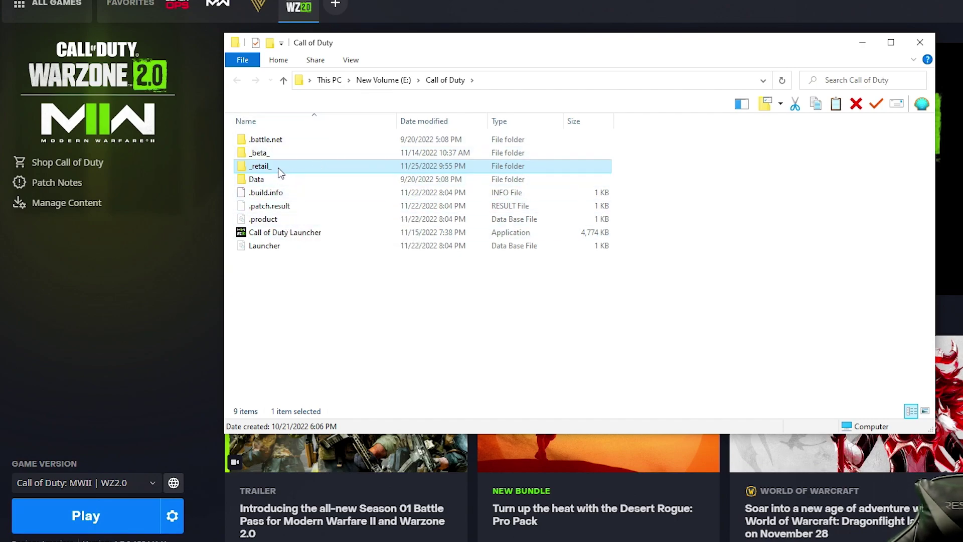
mouse_move(276, 169)
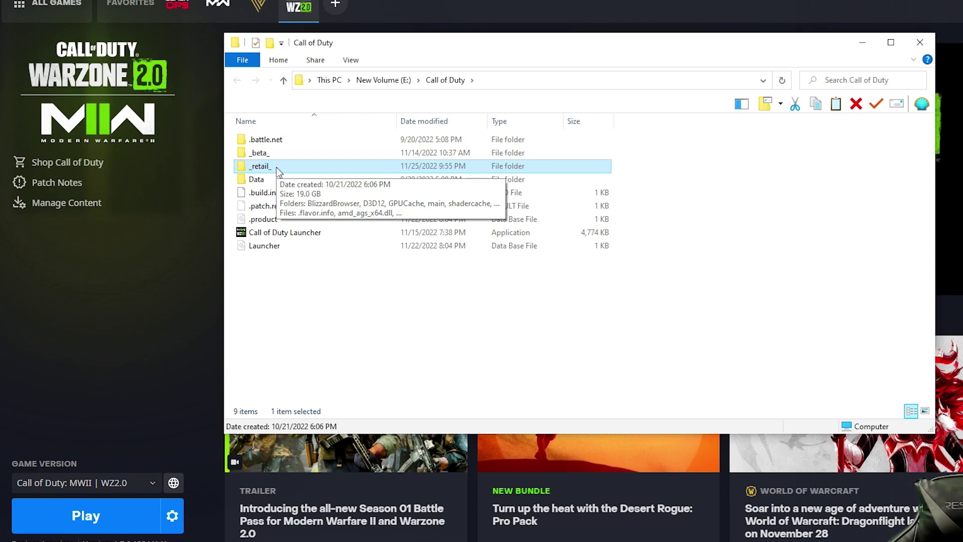
- Open Task Manager, examine the memory speed and slots used in the performance data, and close it
right_click(510, 541)
right_click(495, 541)
right_click(480, 541)
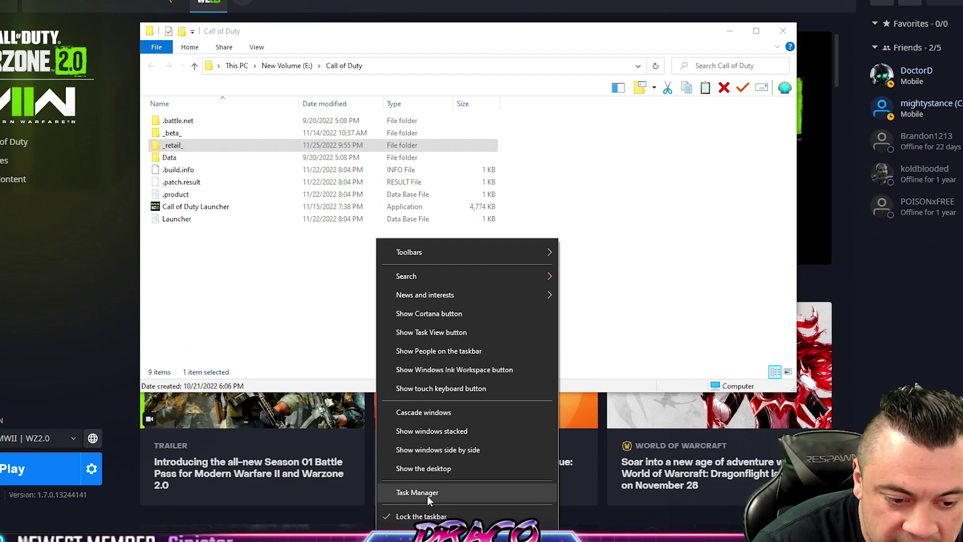
left_click(428, 497)
scroll(265, 289, "up", 3)
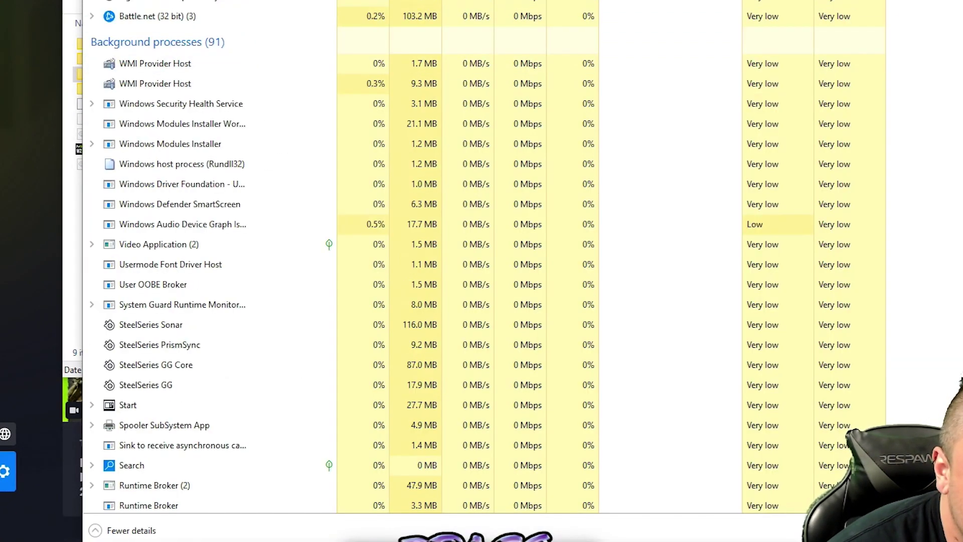
key("ctrl+Tab")
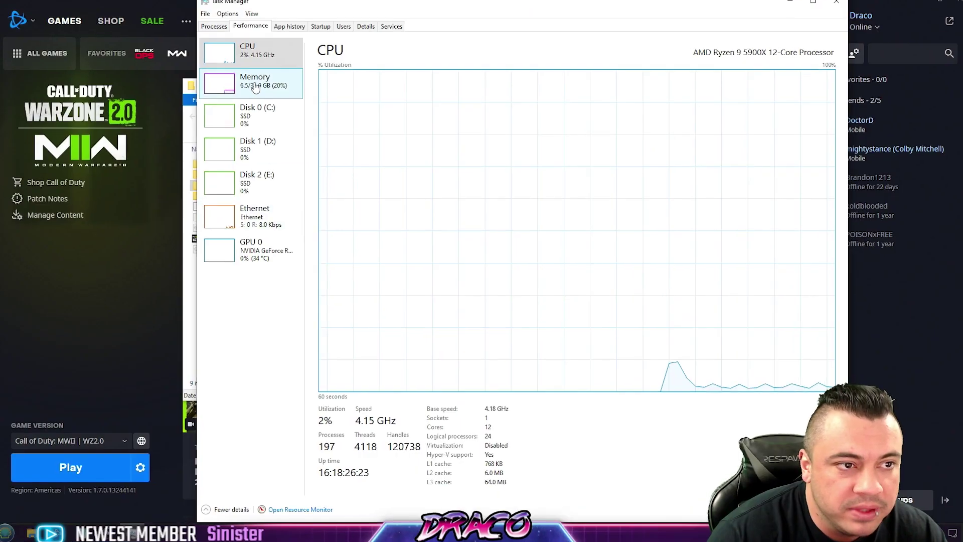
left_click(261, 88)
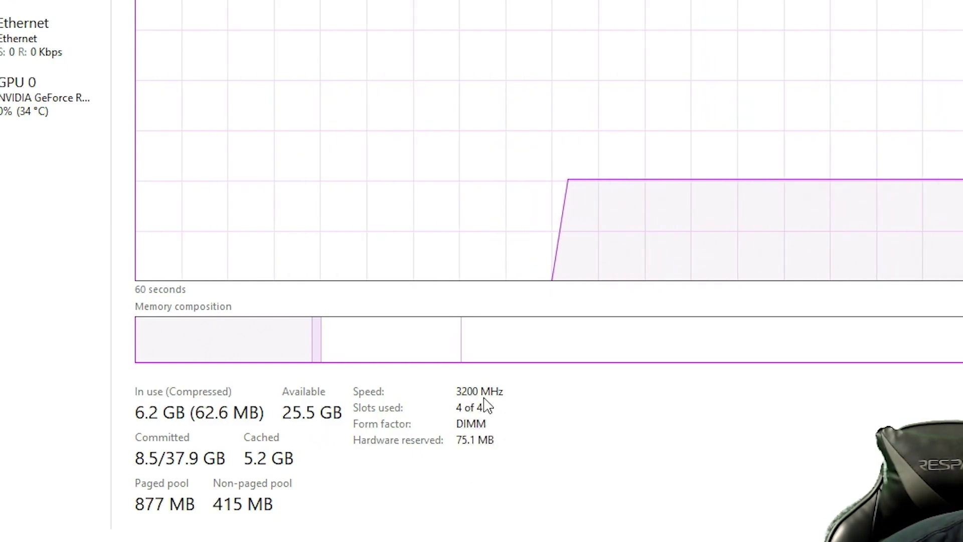
mouse_move(474, 409)
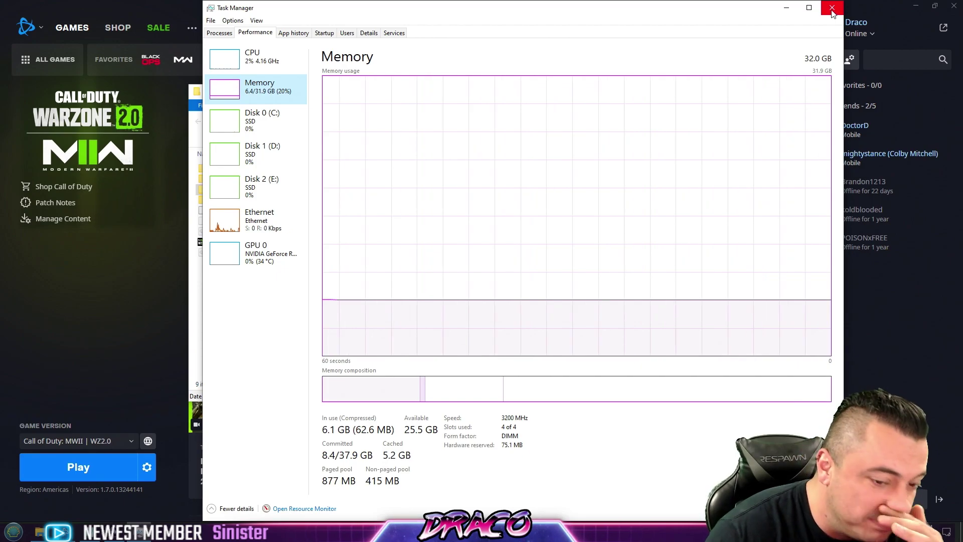
left_click(832, 9)
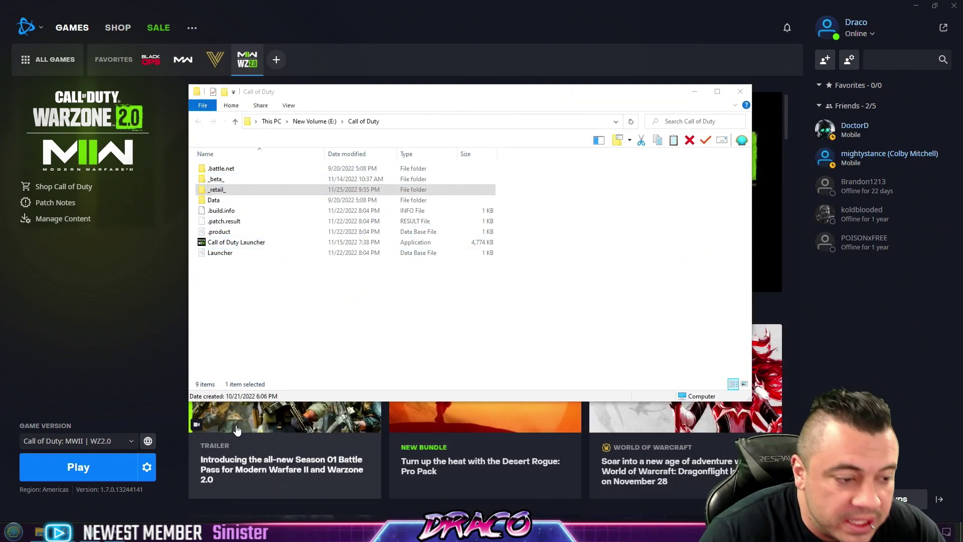
- Bring the Call of Duty installation folder back up and open its _retail_ folder to locate the cod application
left_click(147, 467)
left_click(178, 350)
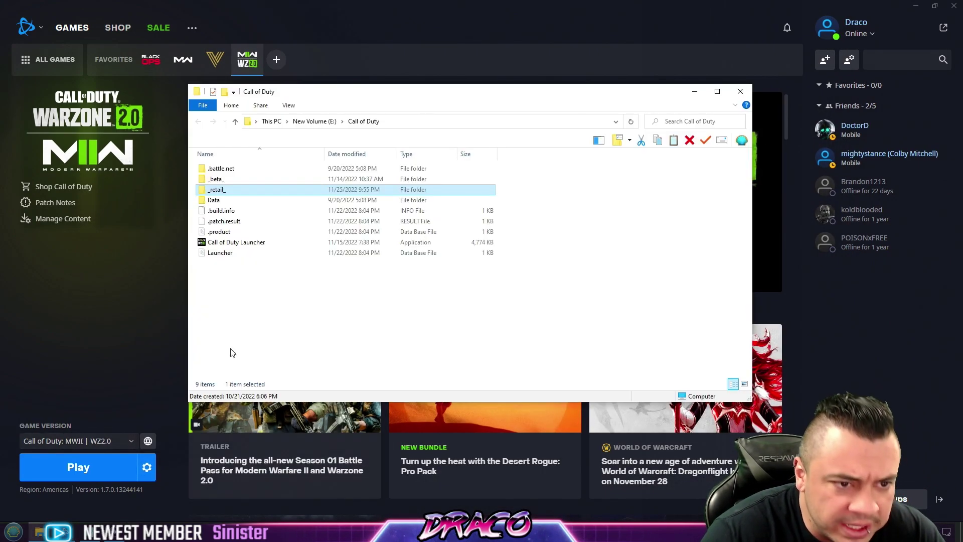
double_click(234, 193)
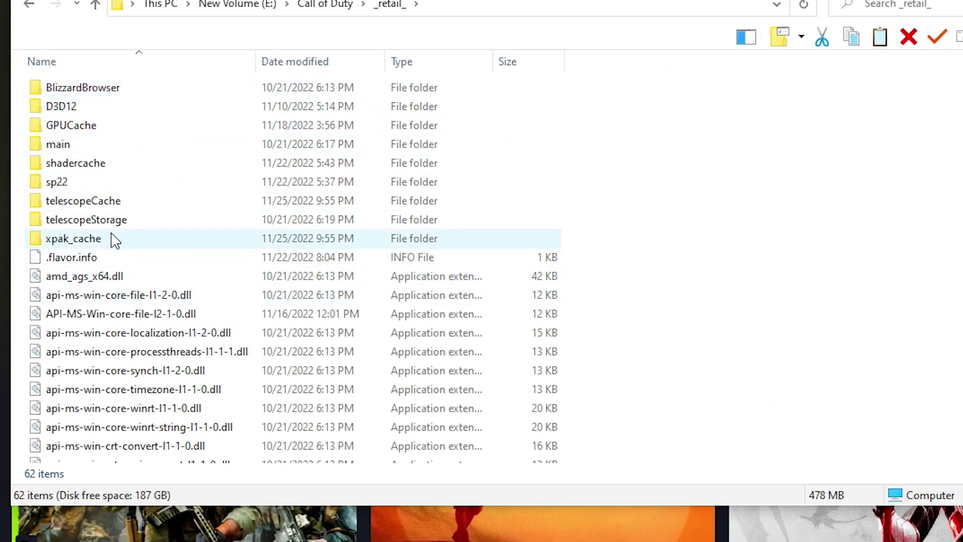
scroll(151, 321, "down", 9)
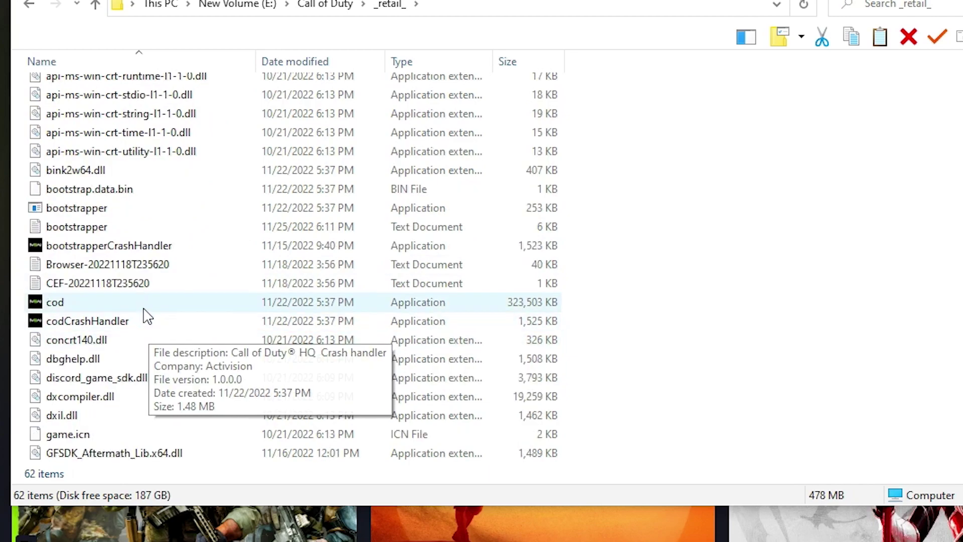
scroll(135, 321, "up", 4)
scroll(138, 316, "up", 4)
scroll(133, 346, "down", 7)
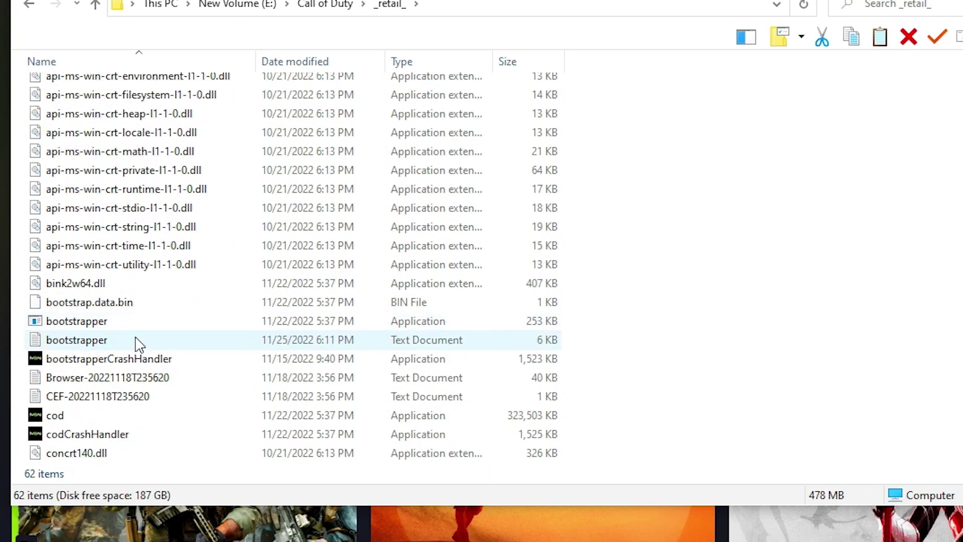
- Try setting the cod application to run as an administrator in its compatibility properties, and go back to the Call of Duty folder
right_click(92, 363)
right_click(71, 361)
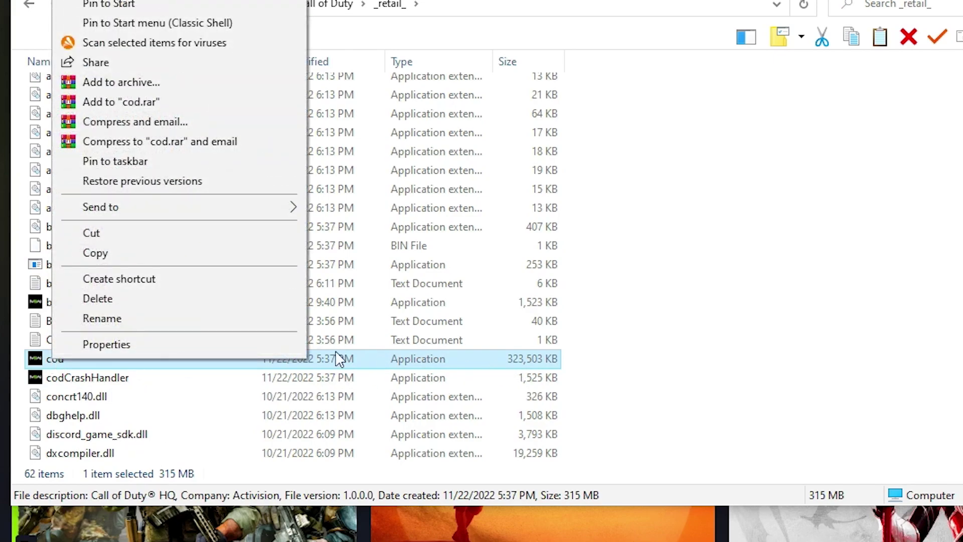
left_click(185, 347)
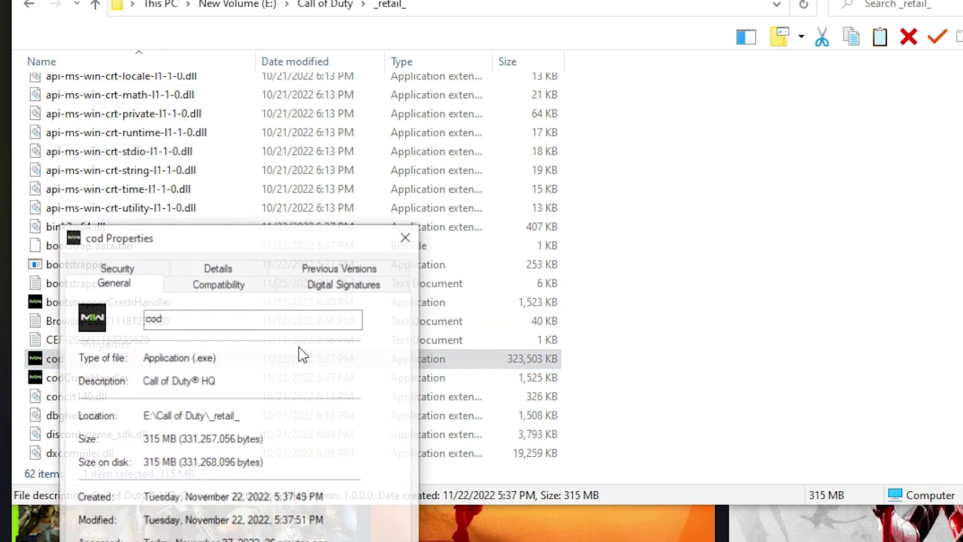
left_click_drag(256, 244, 257, 138)
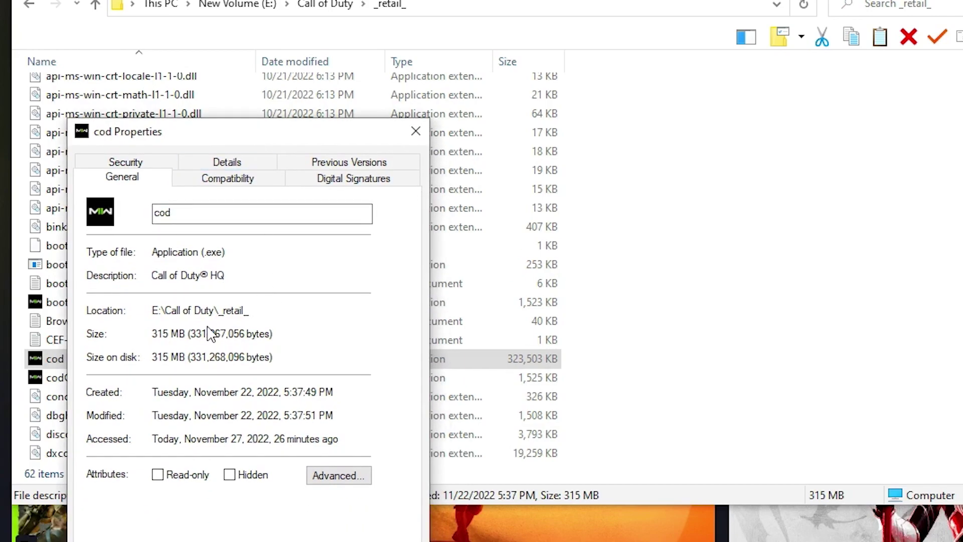
left_click(256, 180)
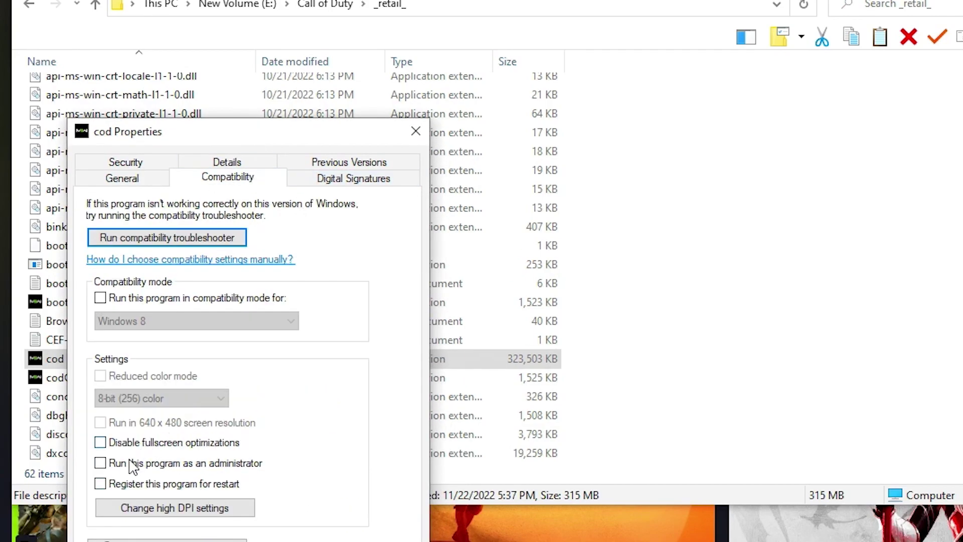
left_click(112, 465)
left_click(156, 465)
key("Escape")
key("BackSpace")
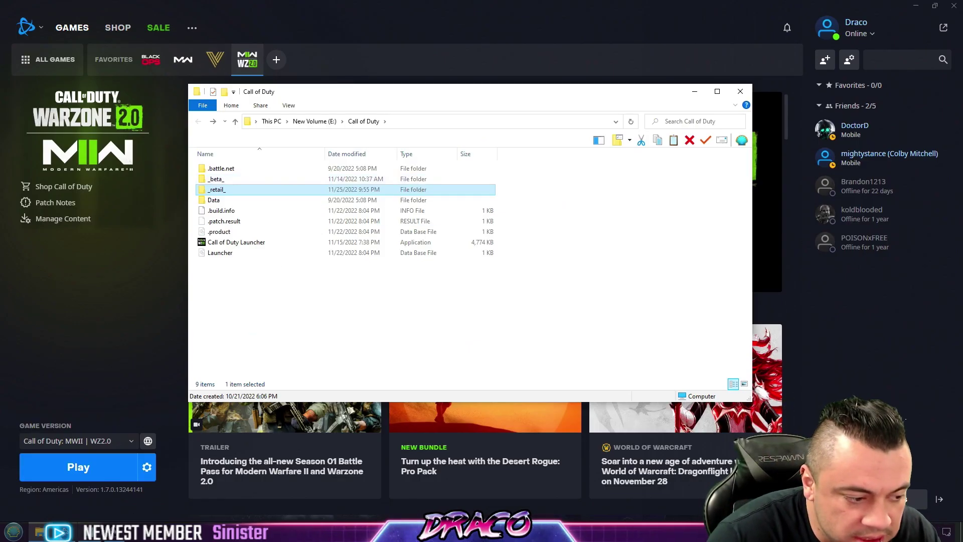
- Open the Documents folder and go to the players folder inside Call of Duty
left_click(17, 533)
left_click(169, 252)
left_click(14, 532)
left_click(96, 223)
key("super")
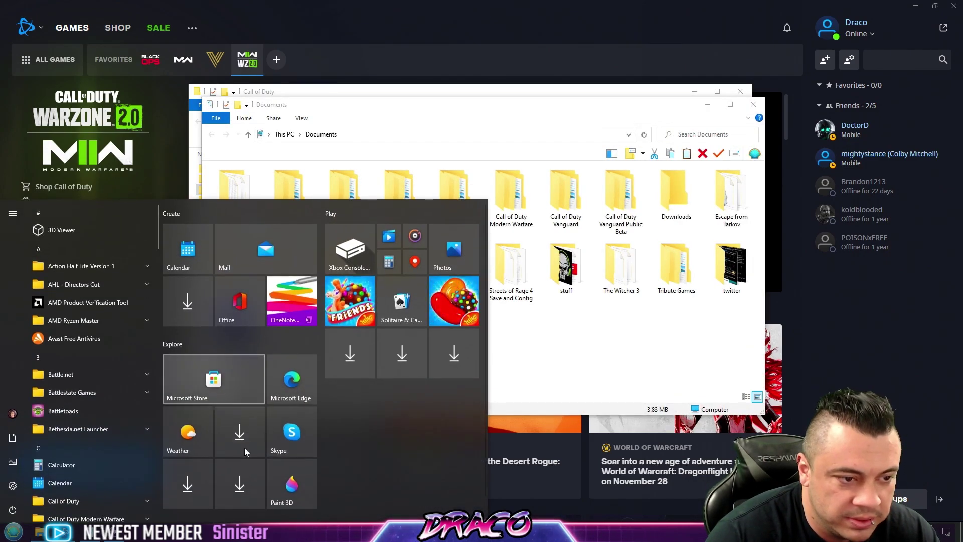
left_click(463, 110)
left_click(408, 201)
double_click(408, 201)
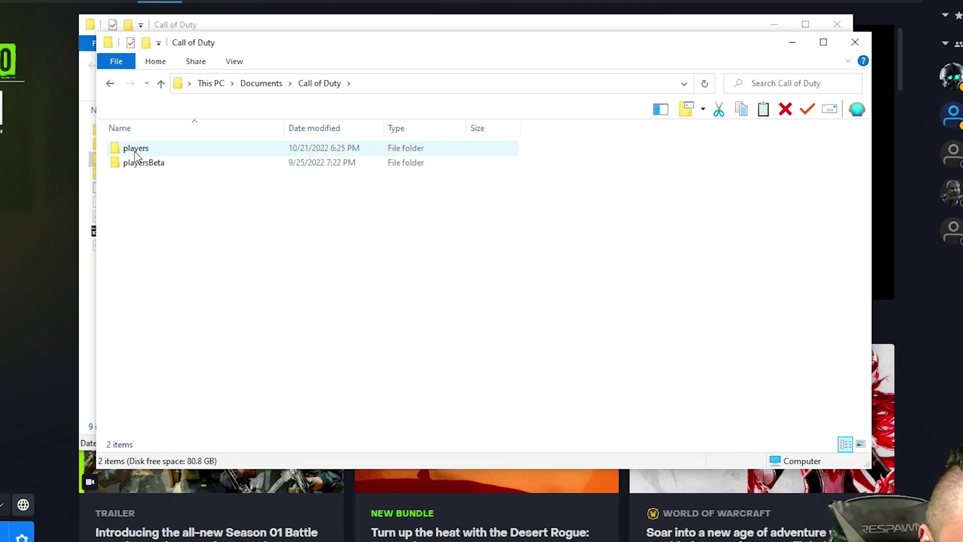
double_click(228, 182)
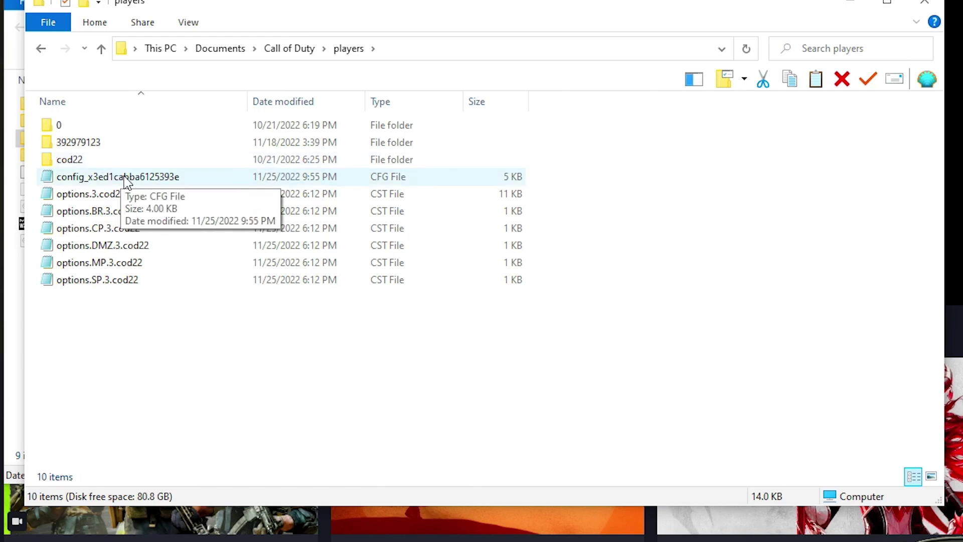
- Check the contents of the options.3.cod22, options.SP.3.cod22 and options.DMZ.3.cod22 files in the players folder
double_click(99, 201)
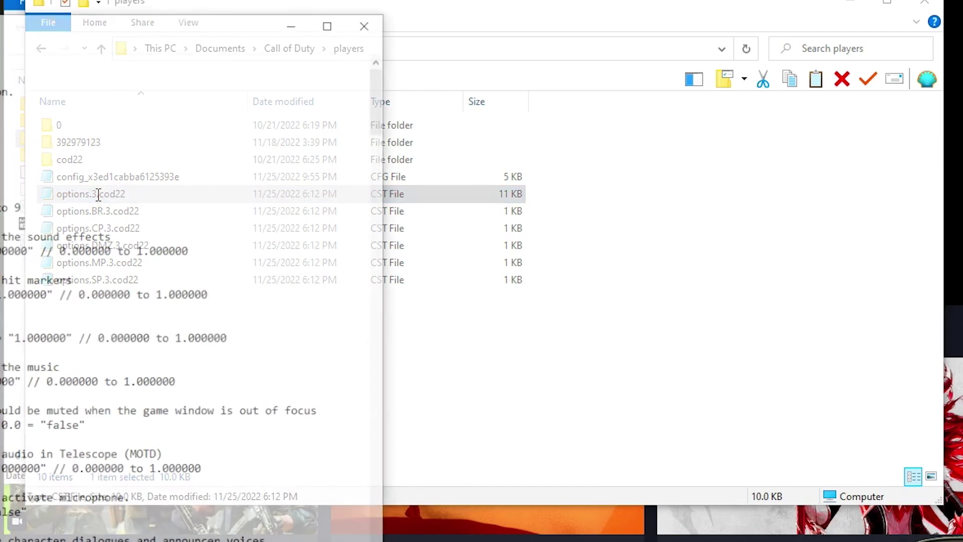
left_click_drag(243, 37, 962, 33)
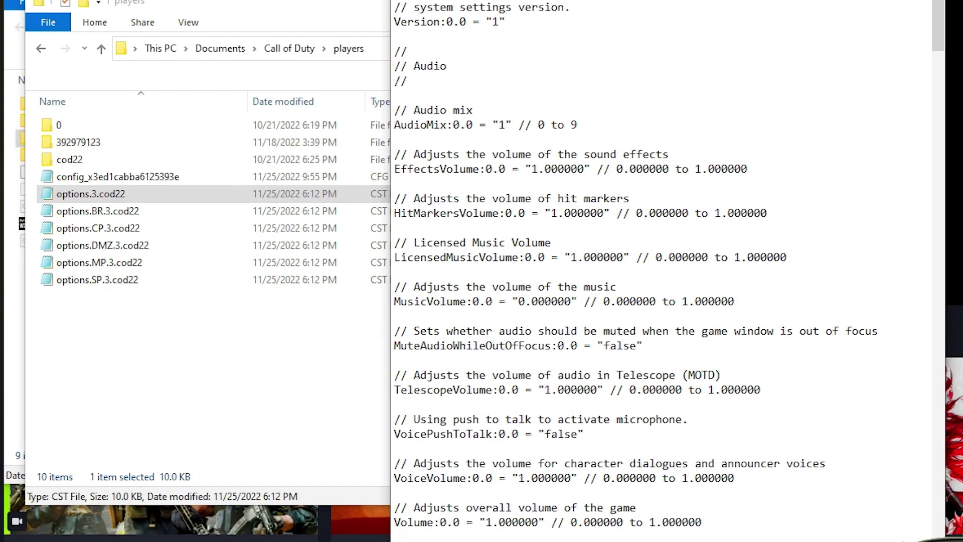
key("alt+Tab")
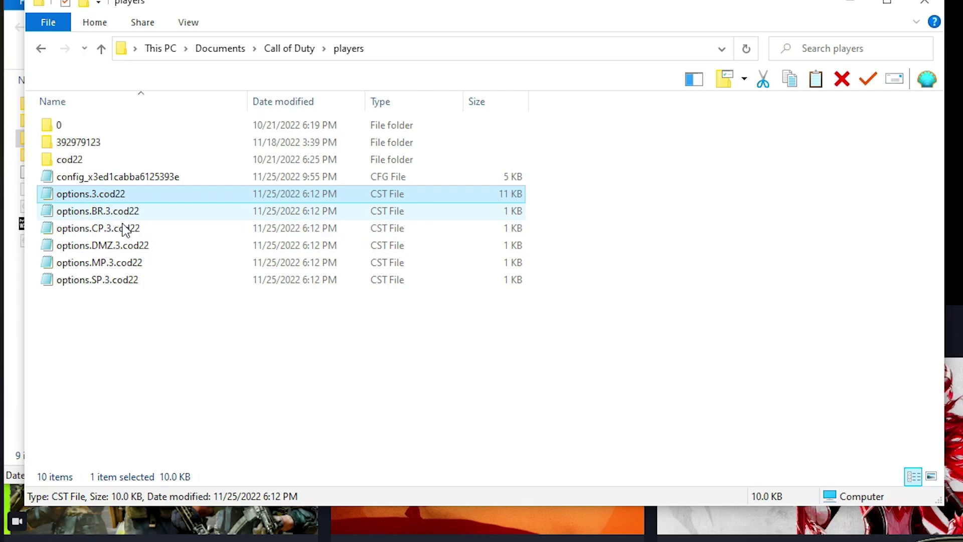
double_click(126, 281)
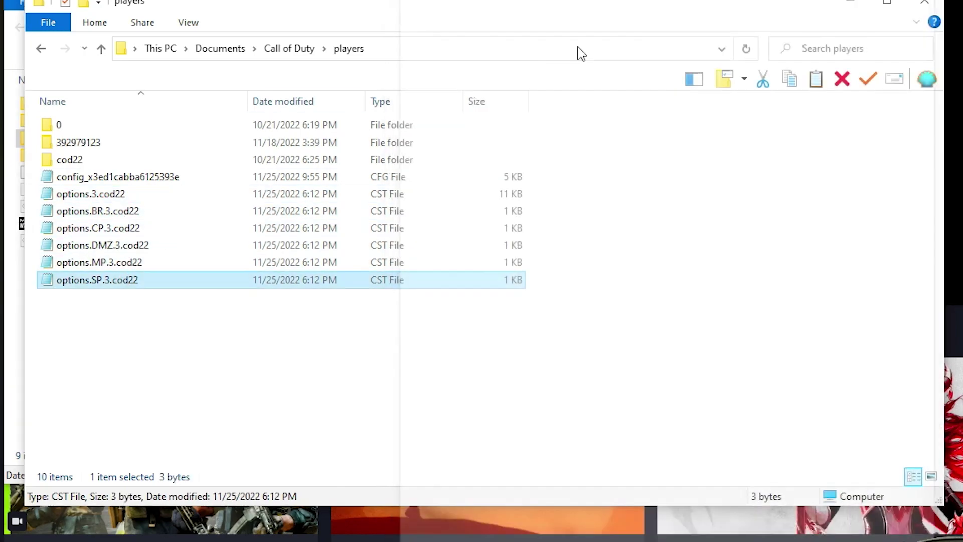
double_click(157, 248)
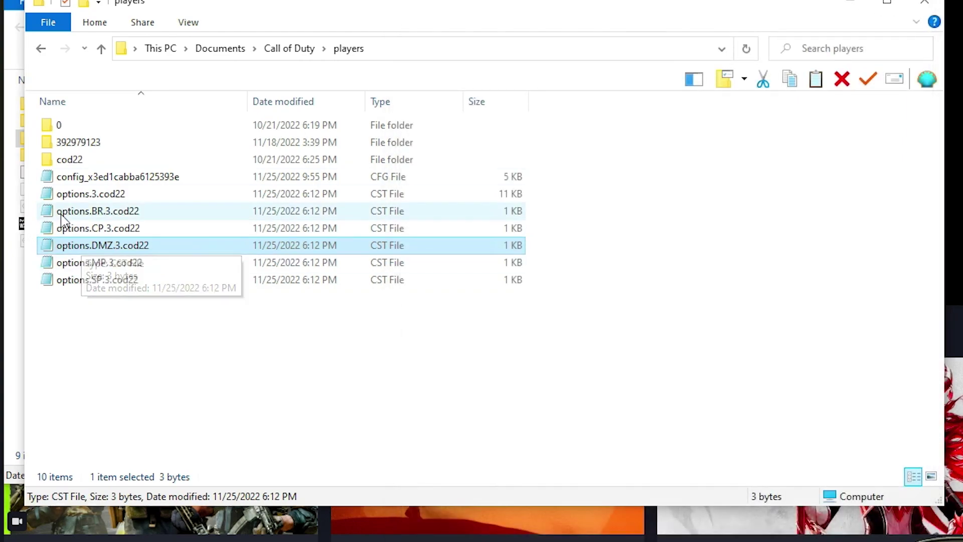
left_click(123, 196)
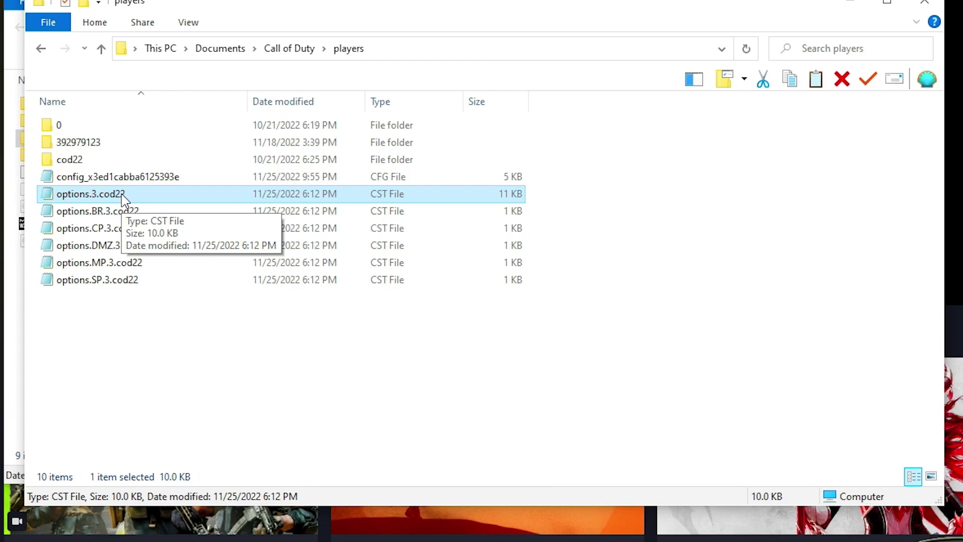
- Reopen options.3.cod22 and locate the RendererWorkerCount and VideoMemoryScale lines in its System section
double_click(124, 196)
key("super+Left")
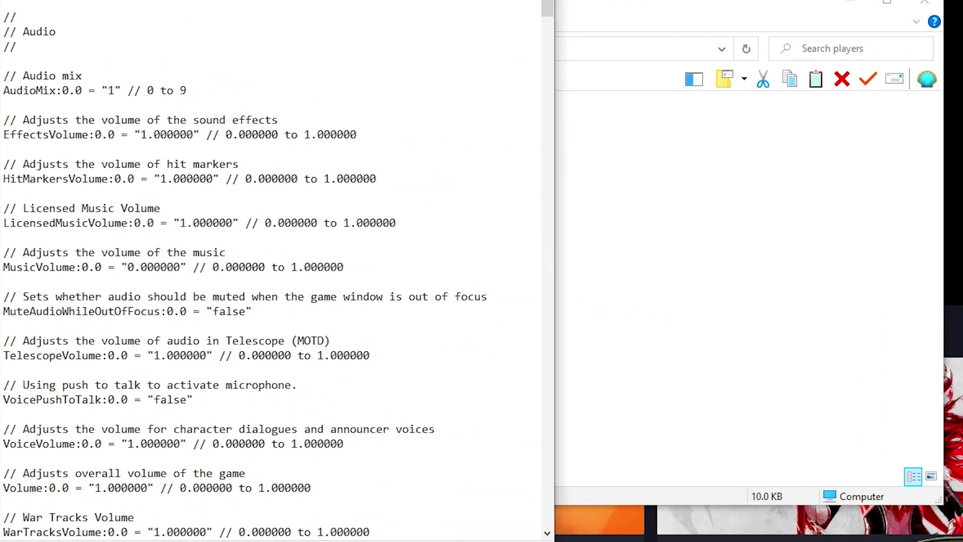
scroll(544, 33, "down", 10)
left_click_drag(544, 30, 491, 462)
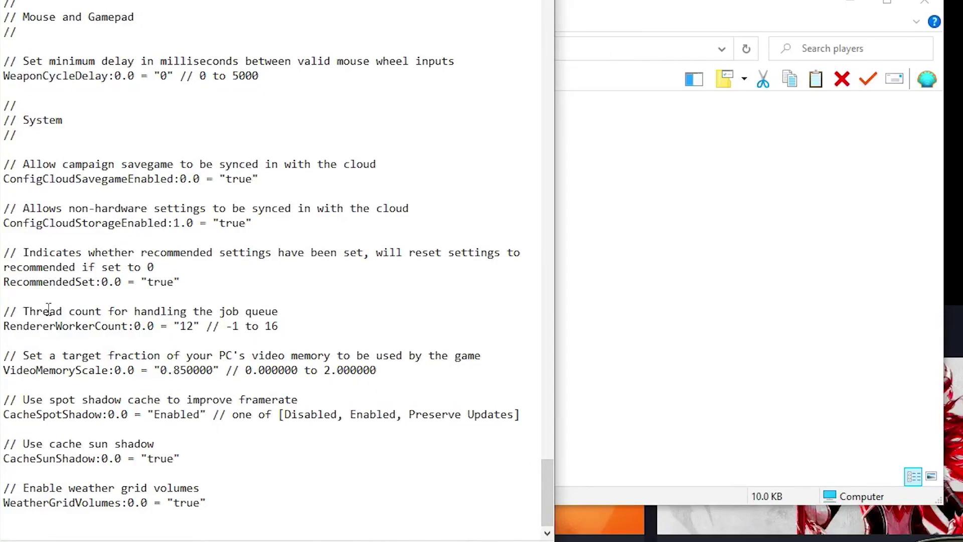
left_click_drag(8, 306, 439, 372)
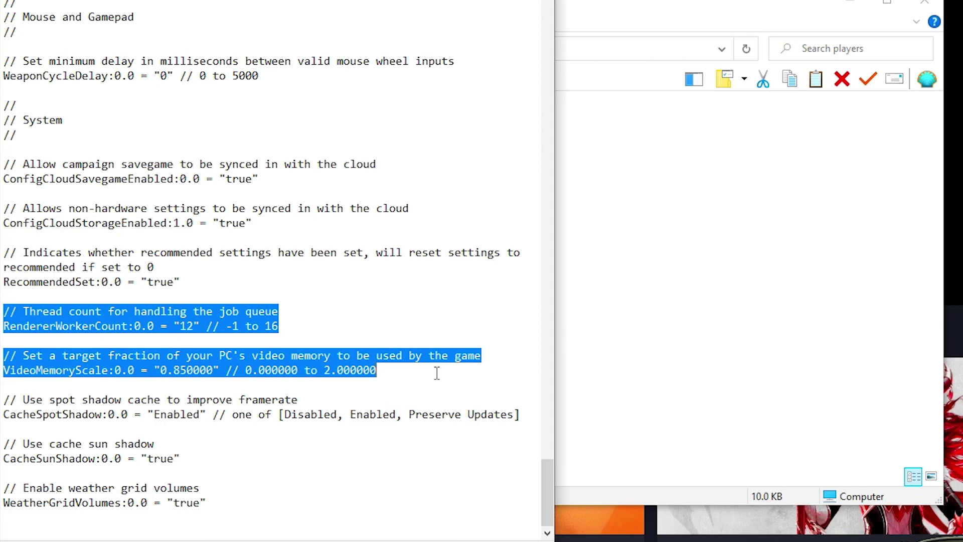
left_click(384, 371)
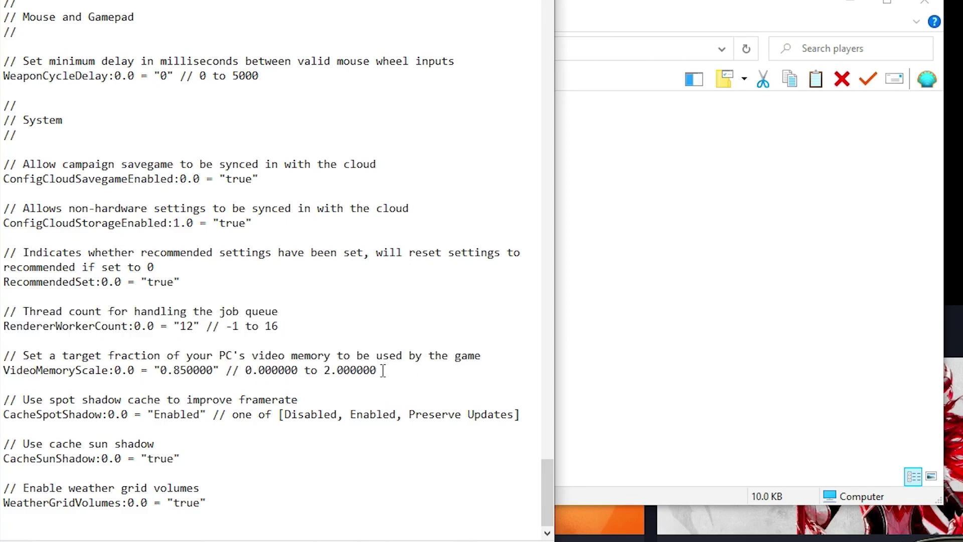
left_click_drag(281, 327, 0, 320)
left_click(96, 336)
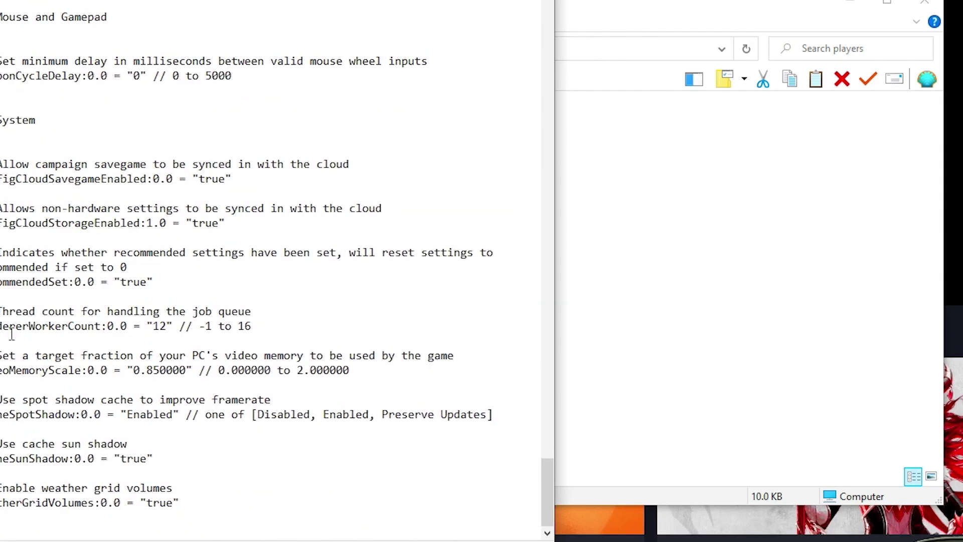
left_click_drag(260, 329, 172, 305)
- Open Task Manager beside the options.3.cod22 file and examine the CPU performance data for the number of cores
right_click(459, 532)
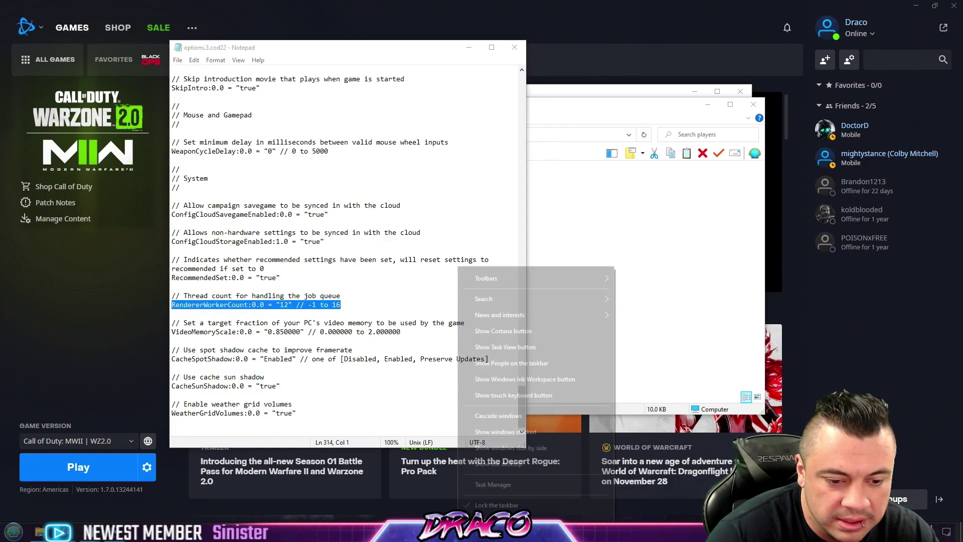
left_click(502, 522)
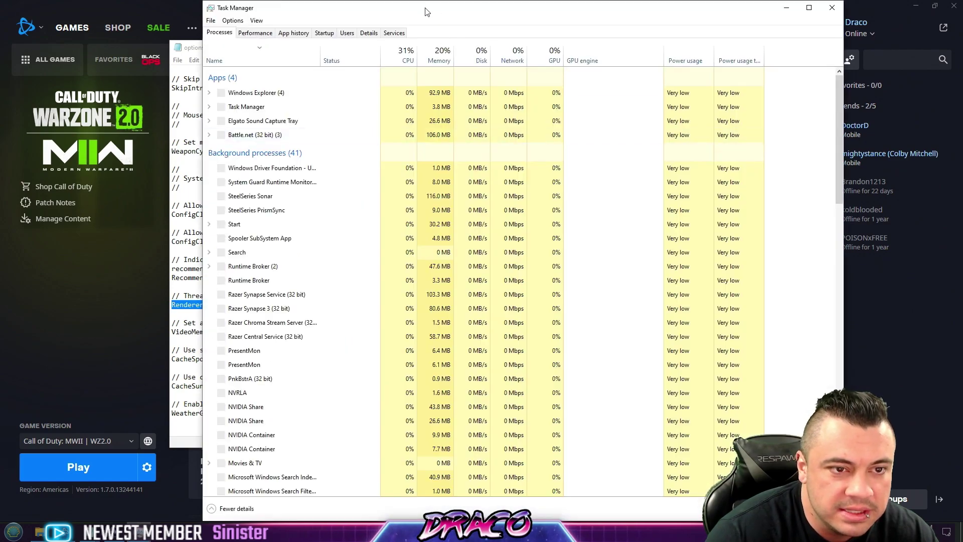
left_click(369, 32)
left_click(187, 47)
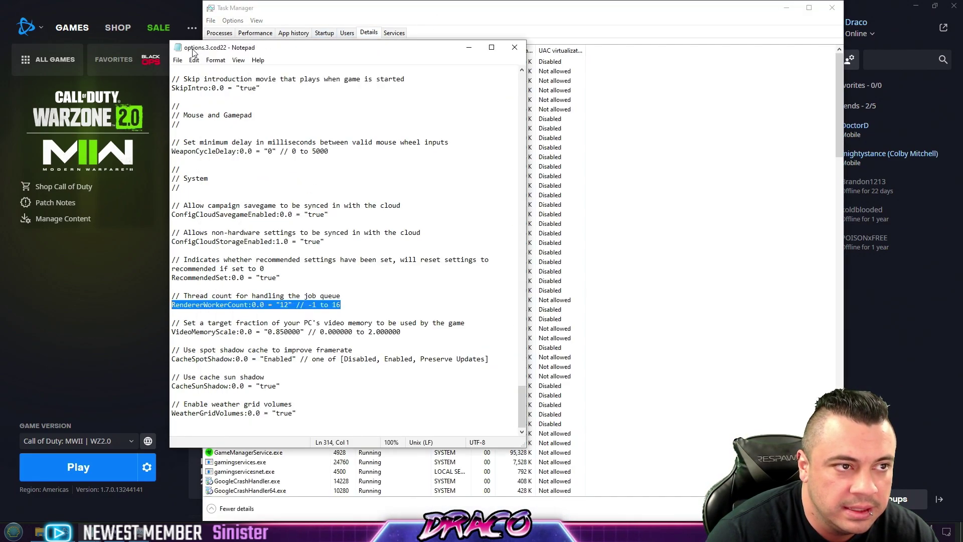
left_click_drag(213, 50, 132, 59)
left_click_drag(256, 7, 489, 21)
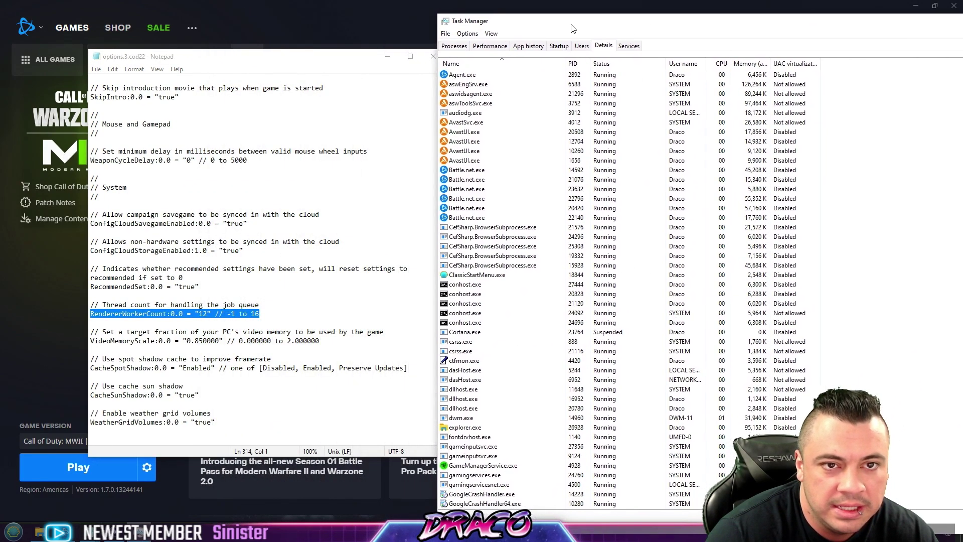
left_click(491, 46)
left_click(484, 80)
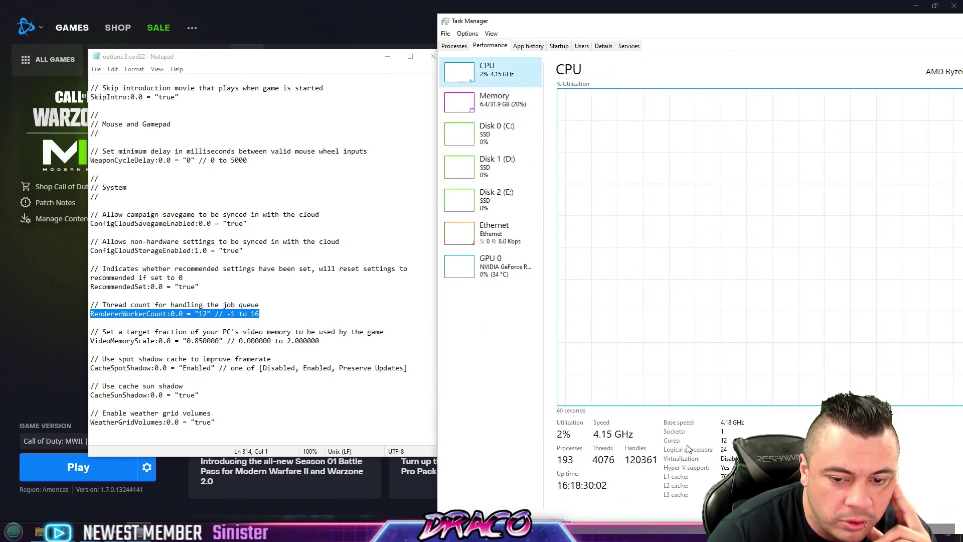
- Compare the RendererWorkerCount value with the CPU core count, and select the VideoMemoryScale value in options.3.cod22
left_click_drag(208, 313, 200, 314)
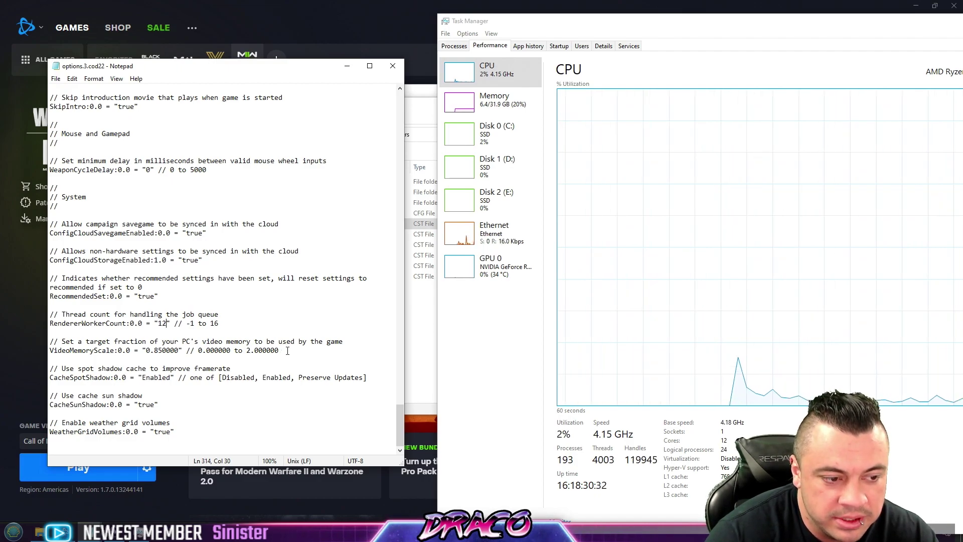
left_click(187, 350)
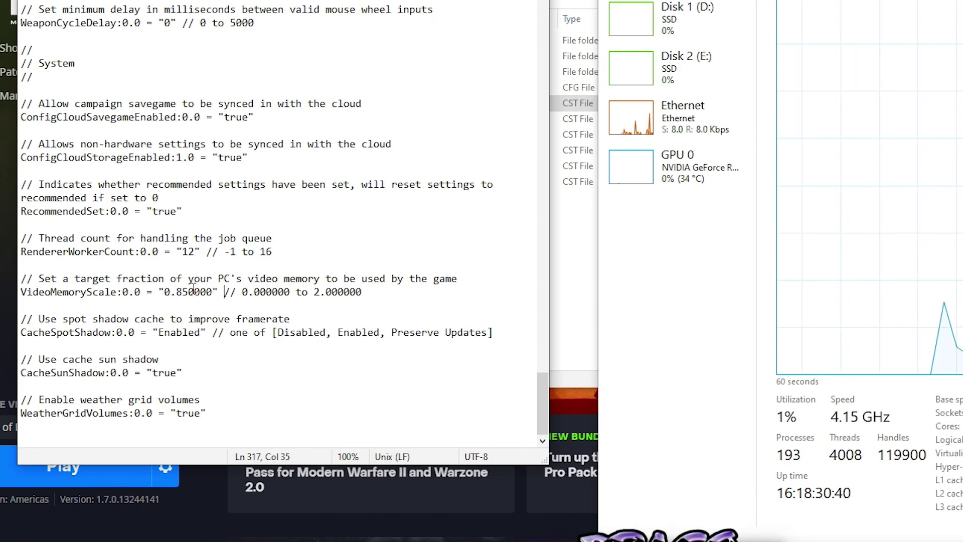
left_click_drag(164, 292, 215, 292)
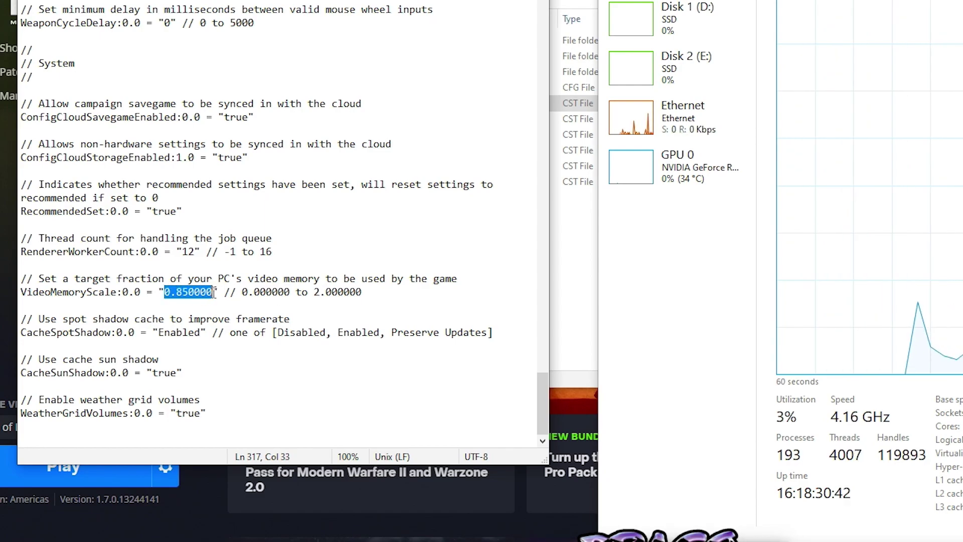
left_click(185, 293)
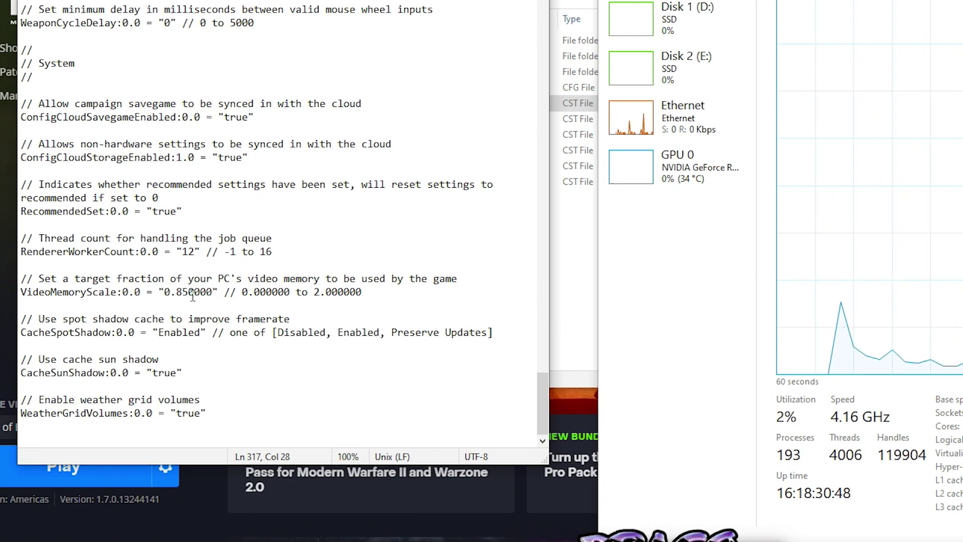
left_click_drag(166, 293, 213, 292)
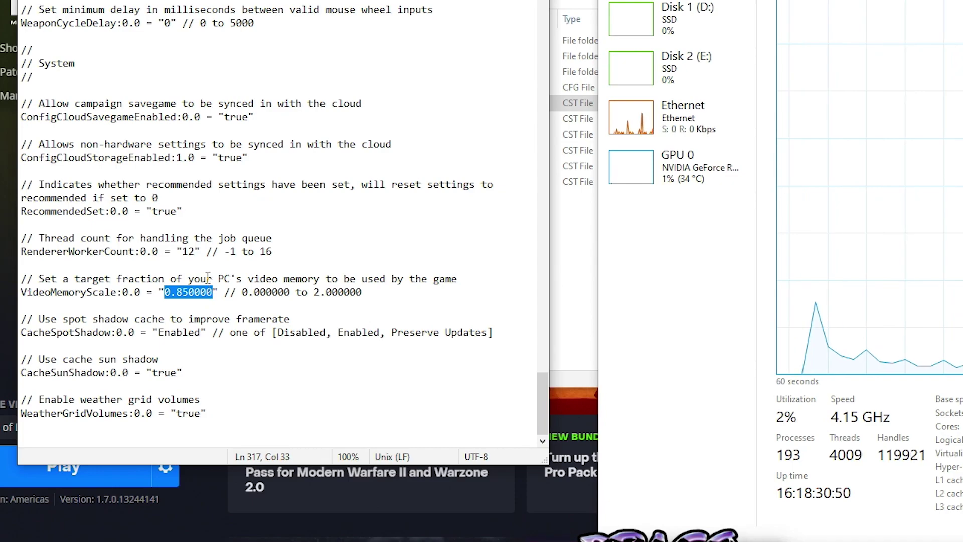